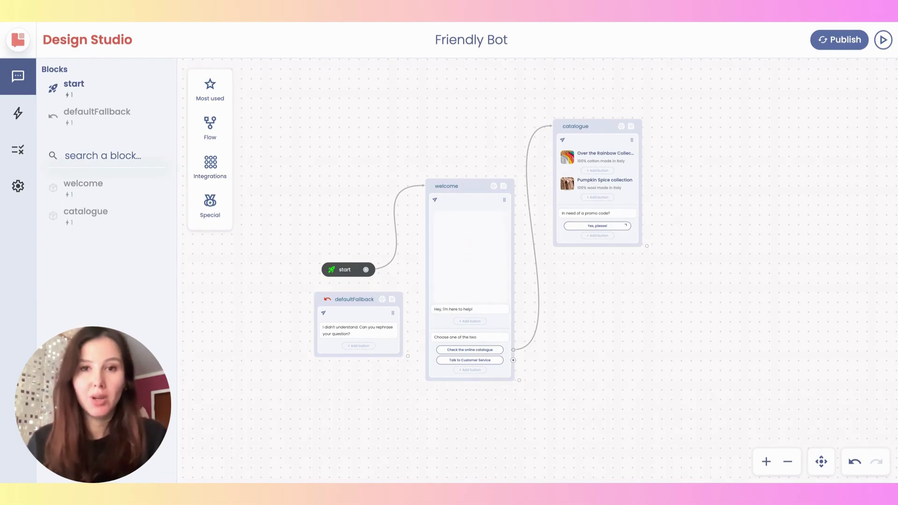
# Step: Draw a new link from the Talk to Customer Service button to an empty spot on the canvas
pyautogui.scroll(2, 481, 341)
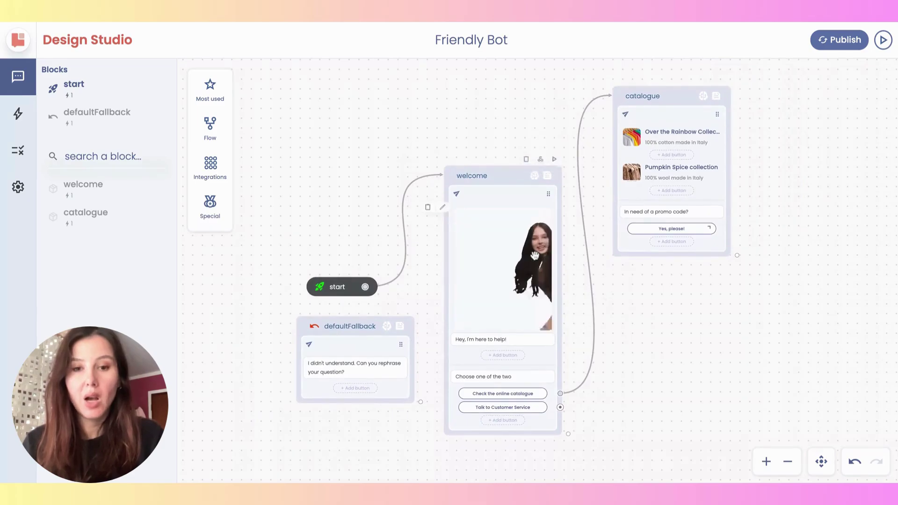
pyautogui.scroll(2, 501, 245)
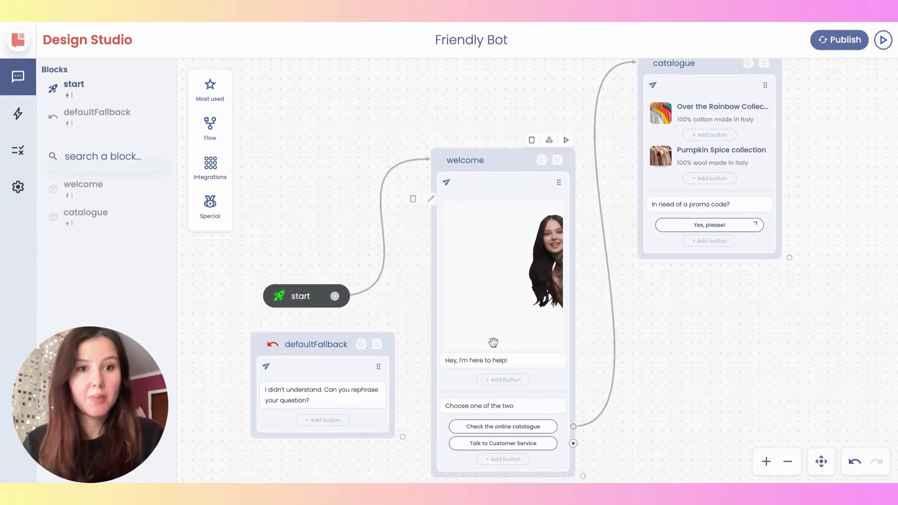
pyautogui.moveTo(688, 80); pyautogui.dragTo(659, 151)
pyautogui.scroll(-3, 659, 151)
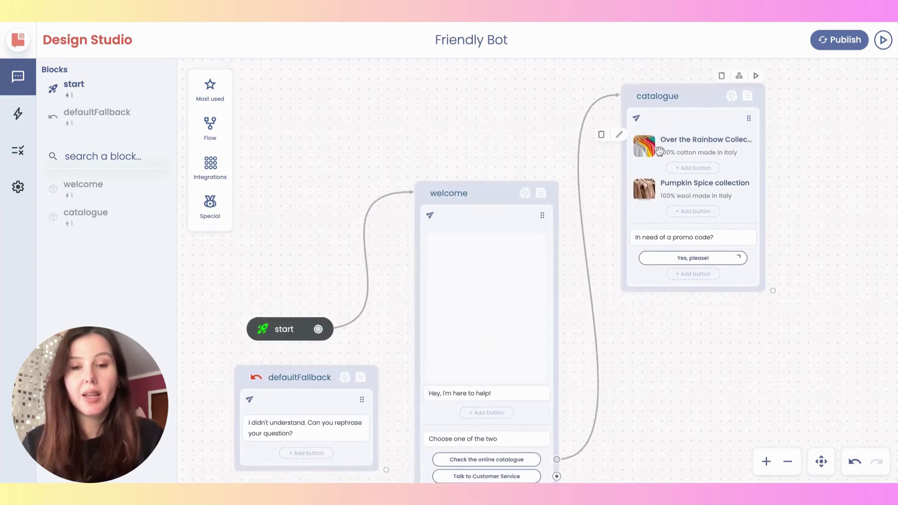
pyautogui.scroll(-2, 547, 225)
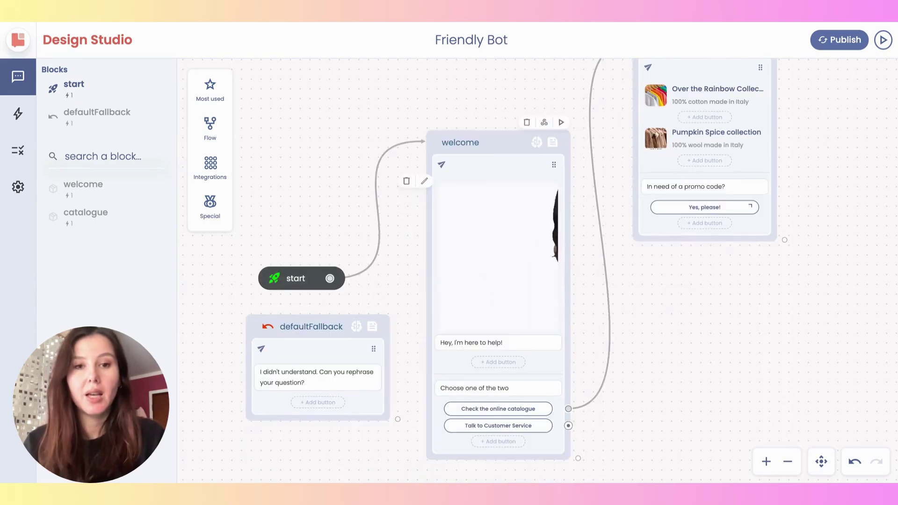
pyautogui.hscroll(1, 552, 240)
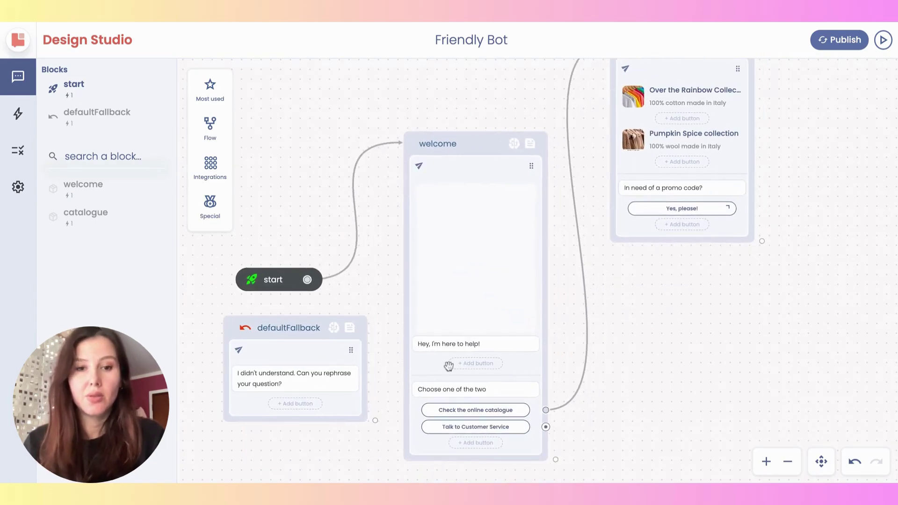
pyautogui.scroll(-1, 603, 194)
pyautogui.hscroll(-1, 603, 194)
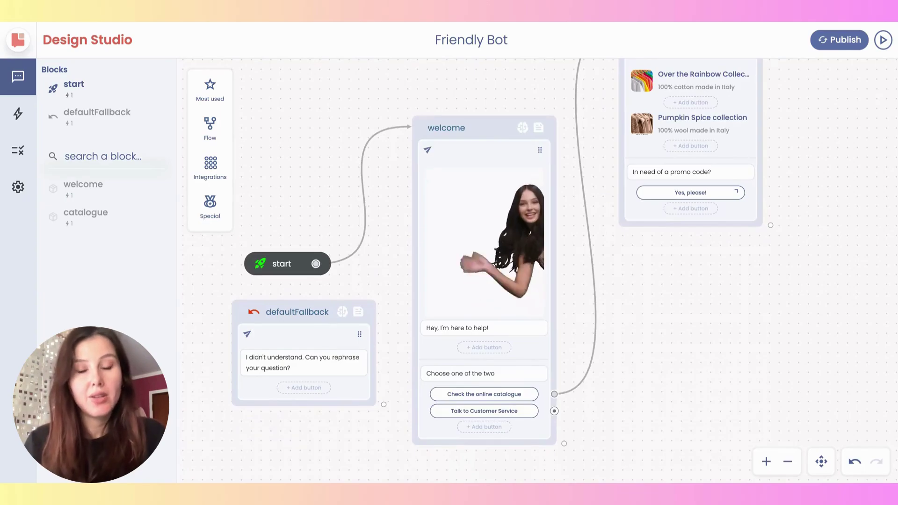
pyautogui.scroll(-5, 666, 202)
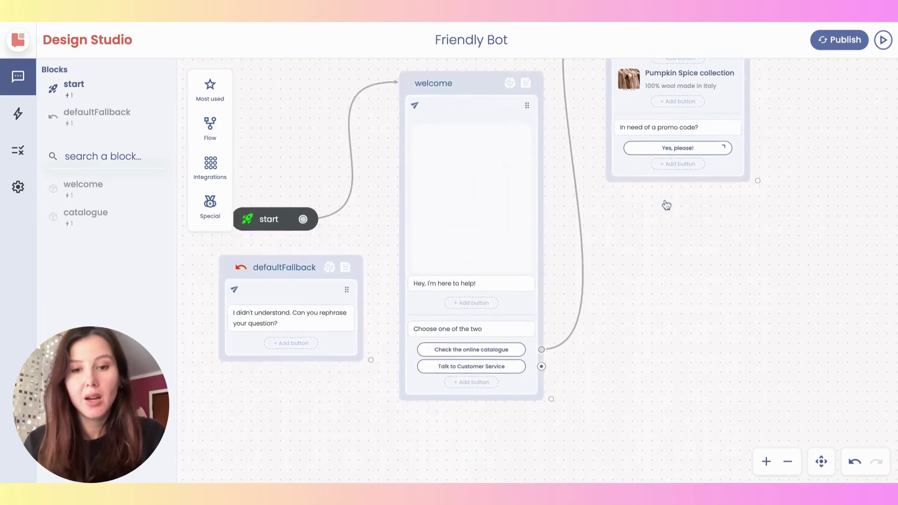
pyautogui.hscroll(-2, 665, 202)
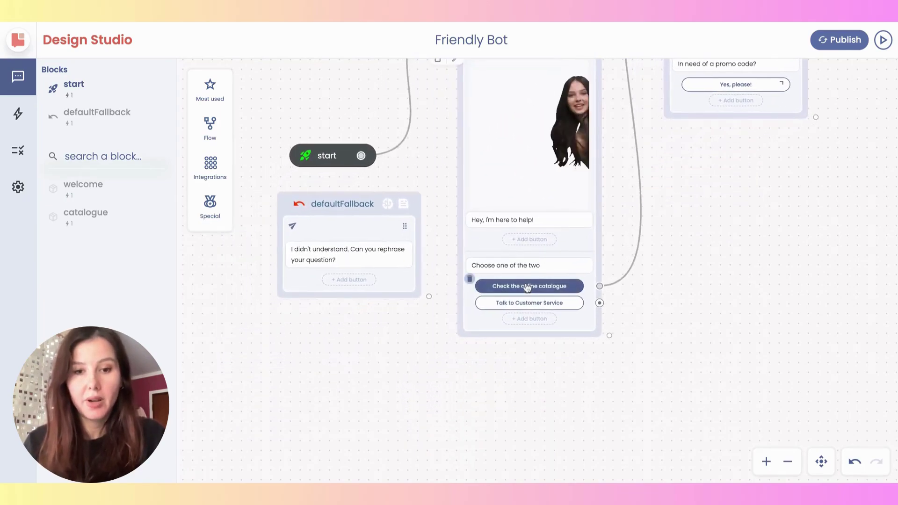
pyautogui.scroll(3, 474, 268)
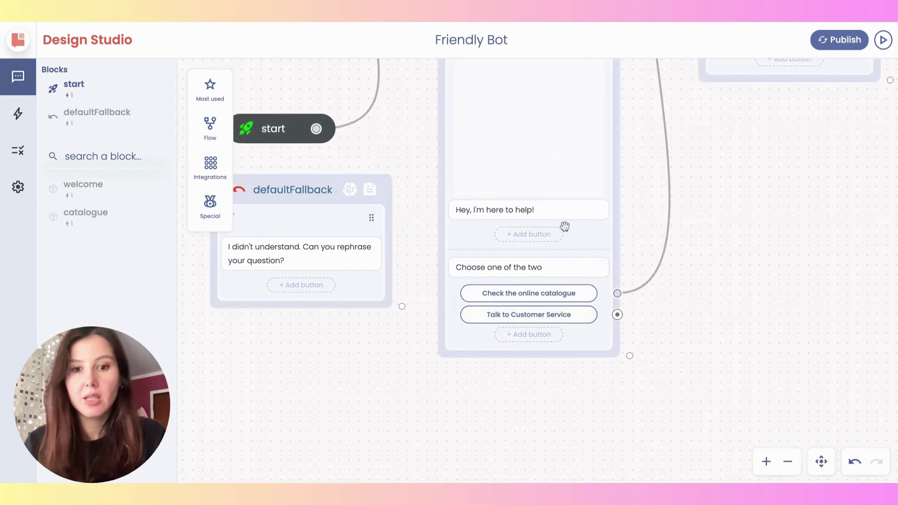
pyautogui.click(527, 320)
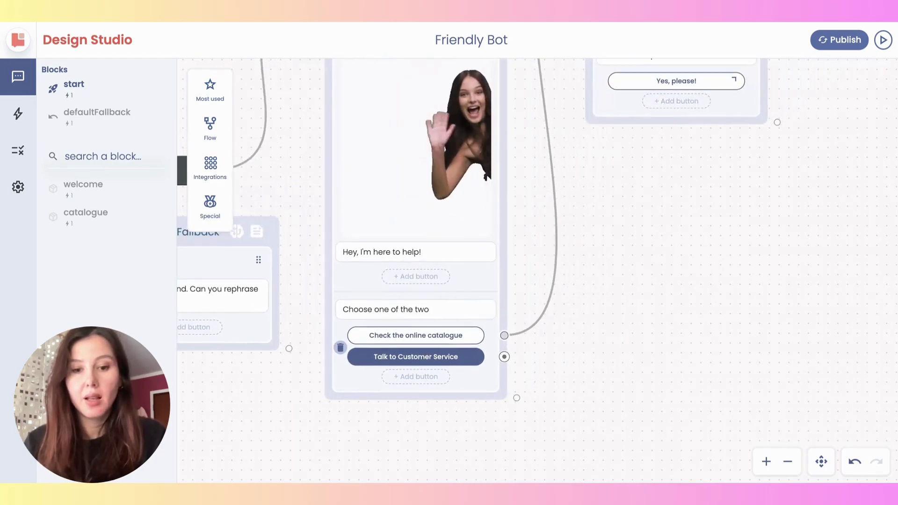
pyautogui.click(507, 349)
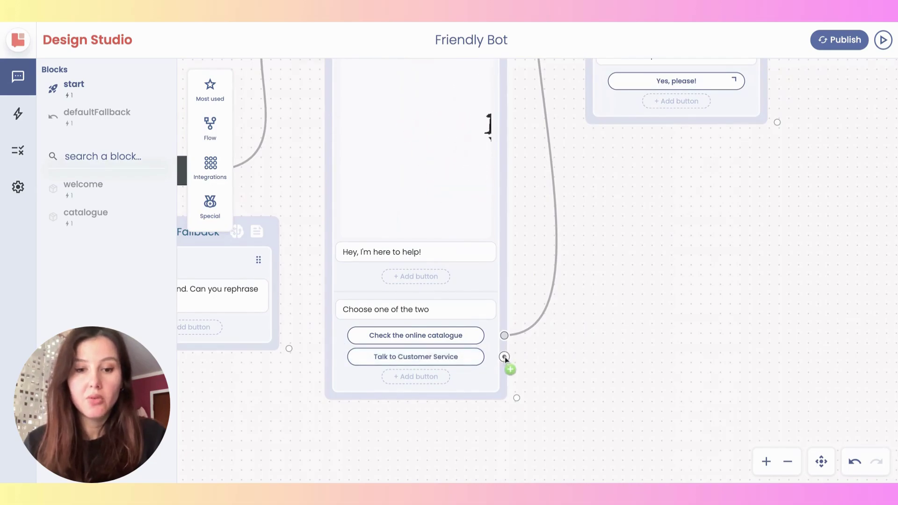
pyautogui.moveTo(505, 358); pyautogui.dragTo(646, 246)
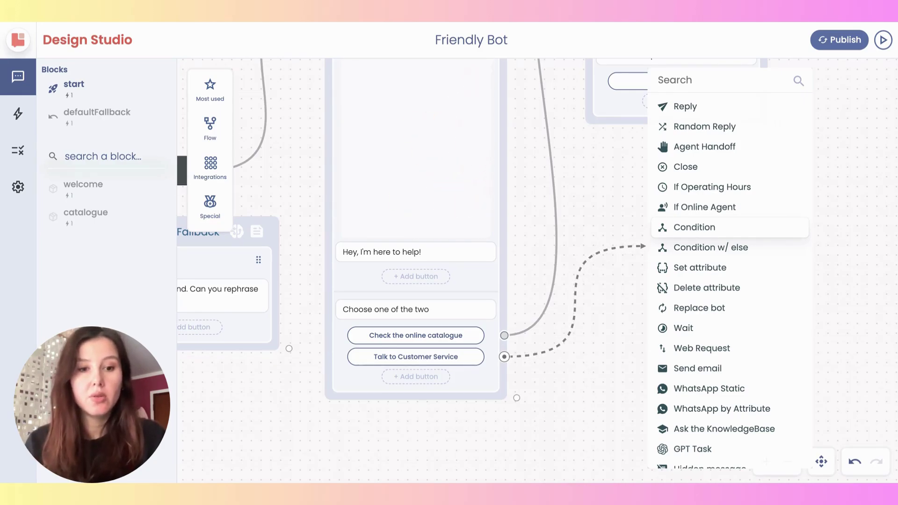
# Step: Make the linked block an If Operating Hours check named areWeOpen
pyautogui.scroll(-1, 717, 305)
pyautogui.scroll(-2, 717, 305)
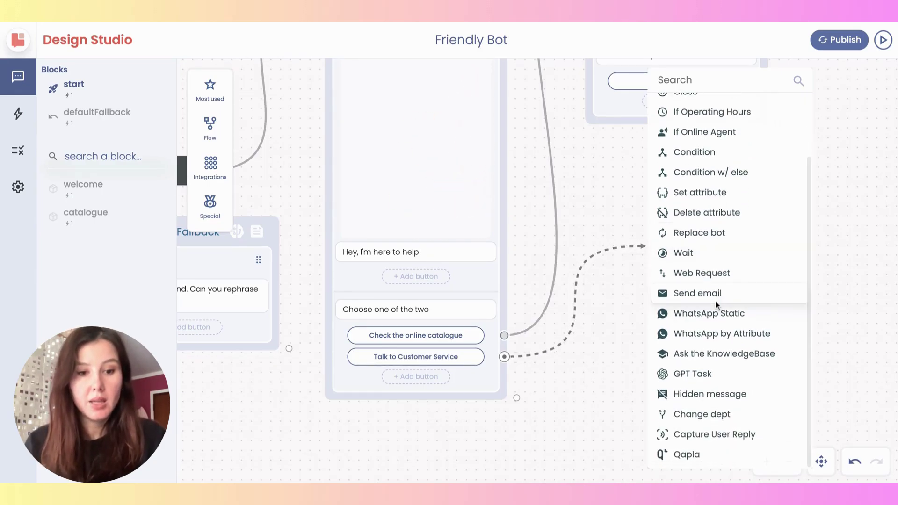
pyautogui.scroll(4, 701, 190)
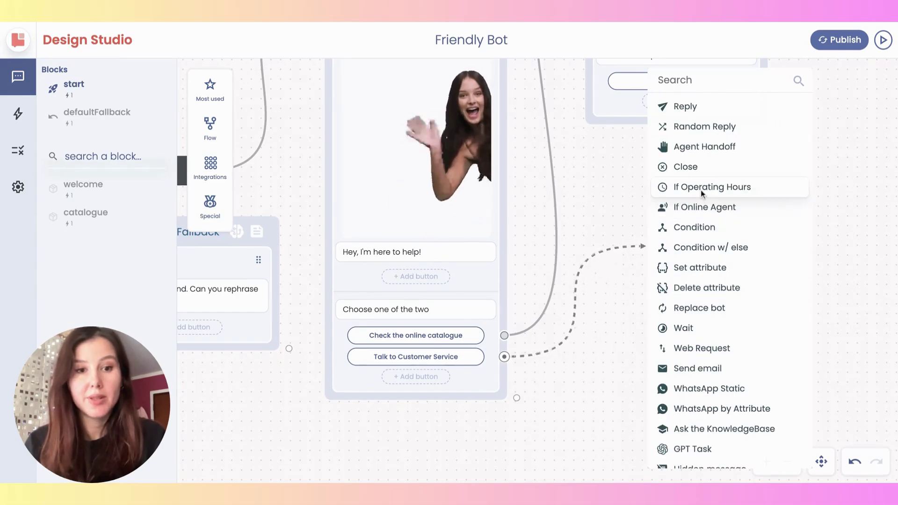
pyautogui.click(701, 190)
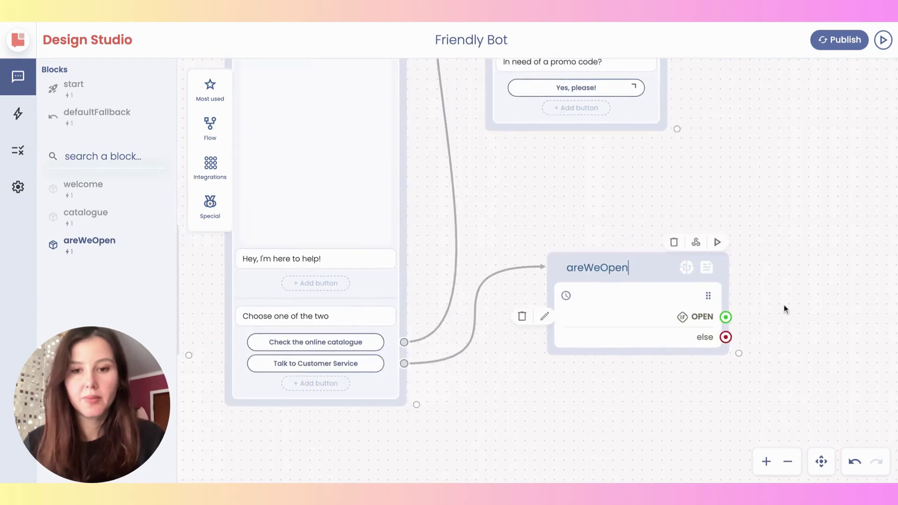
pyautogui.click(784, 306)
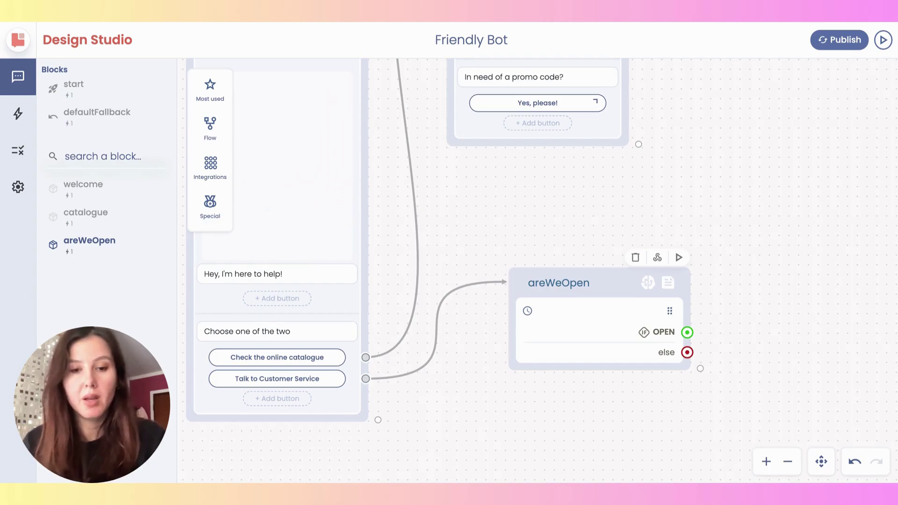
pyautogui.hscroll(5, 693, 290)
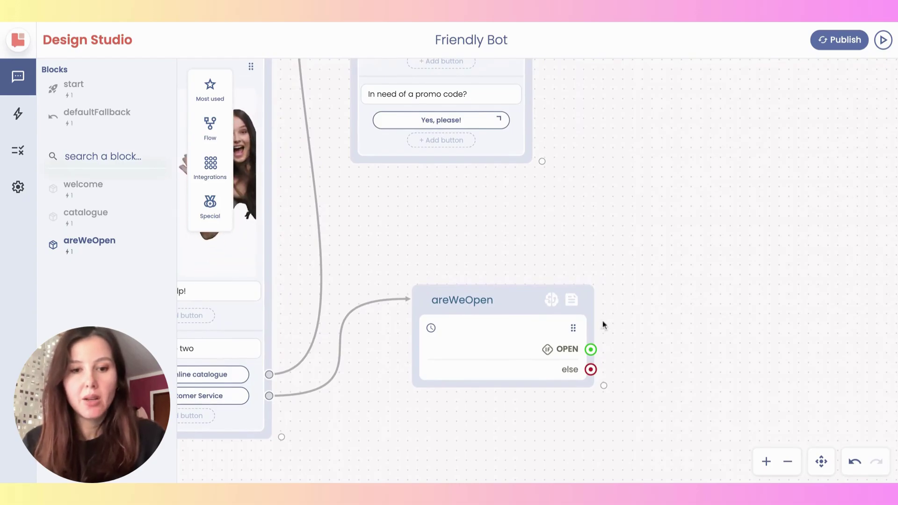
pyautogui.moveTo(591, 350)
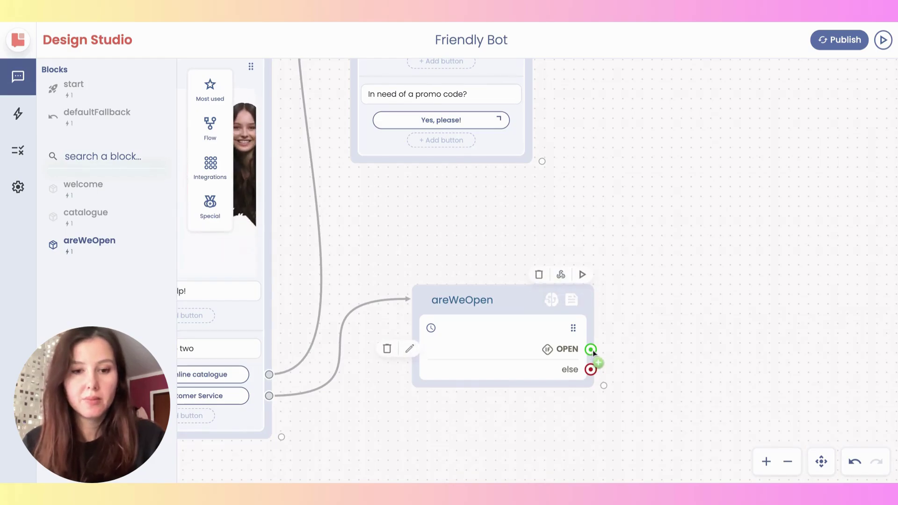
# Step: Link areWeOpen's OPEN branch to an If Online Agent block renamed availability
pyautogui.moveTo(593, 350); pyautogui.dragTo(654, 167)
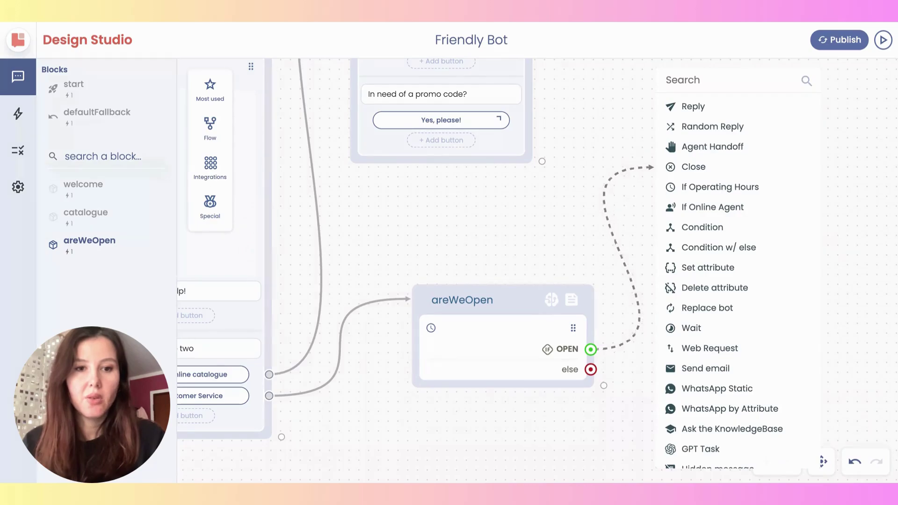
pyautogui.click(701, 207)
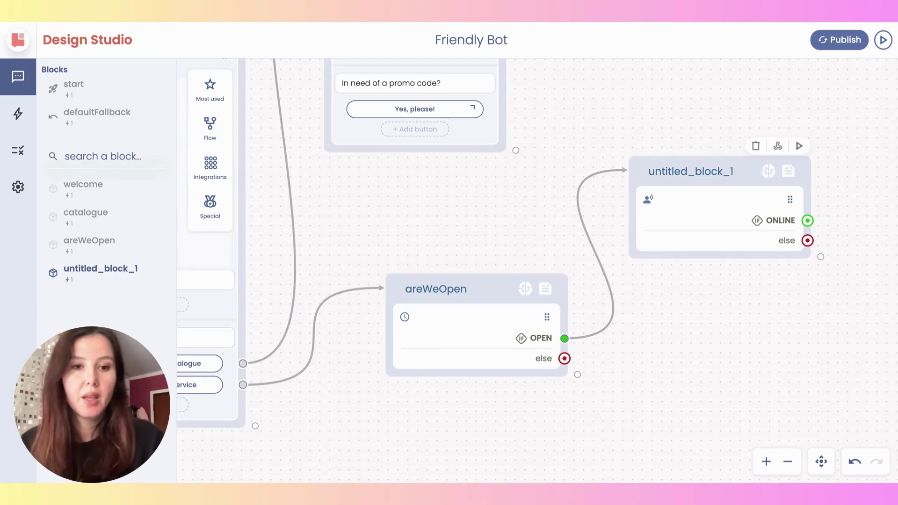
pyautogui.hscroll(3, 712, 184)
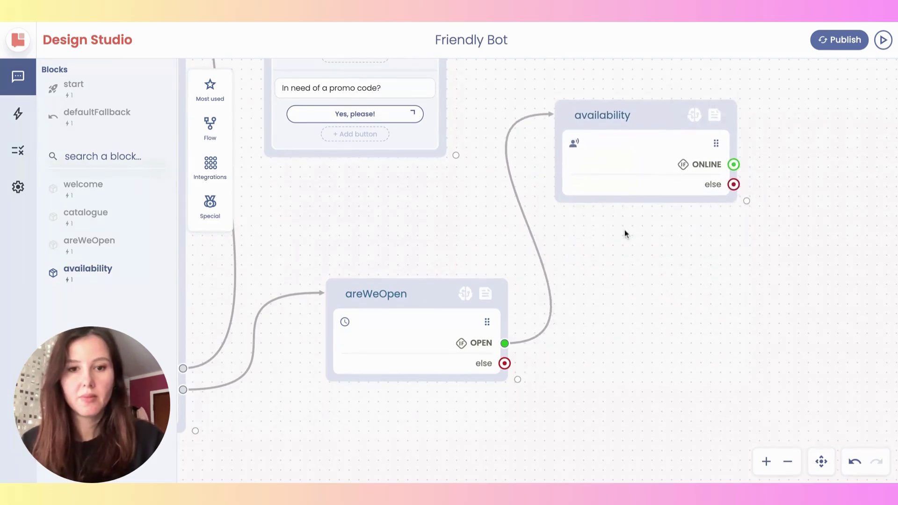
pyautogui.scroll(4, 625, 229)
pyautogui.hscroll(4, 624, 229)
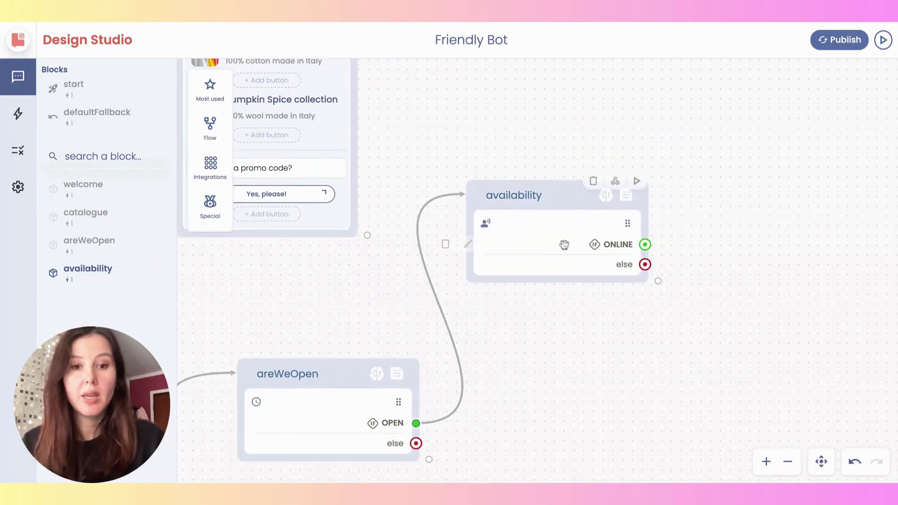
# Step: Add an Agent Handoff block on availability's ONLINE branch and title it handoff
pyautogui.hscroll(3, 562, 255)
pyautogui.scroll(1, 561, 255)
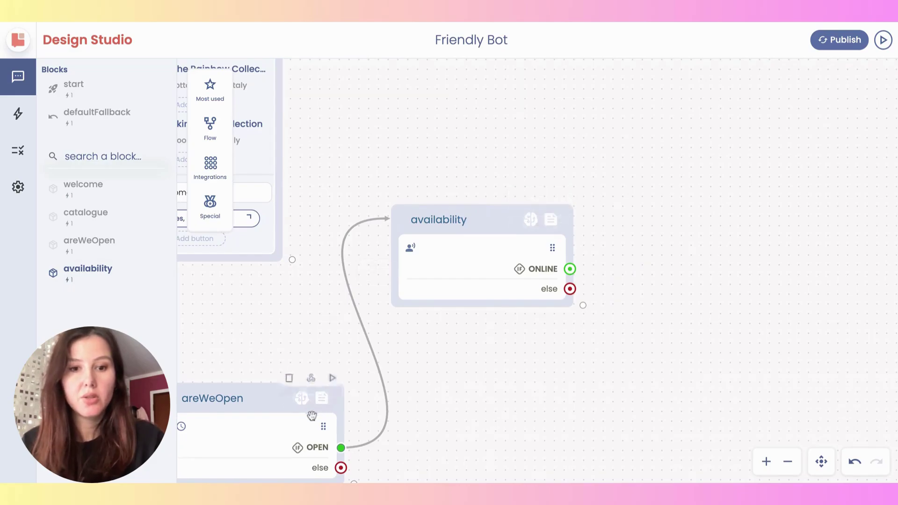
pyautogui.moveTo(575, 273)
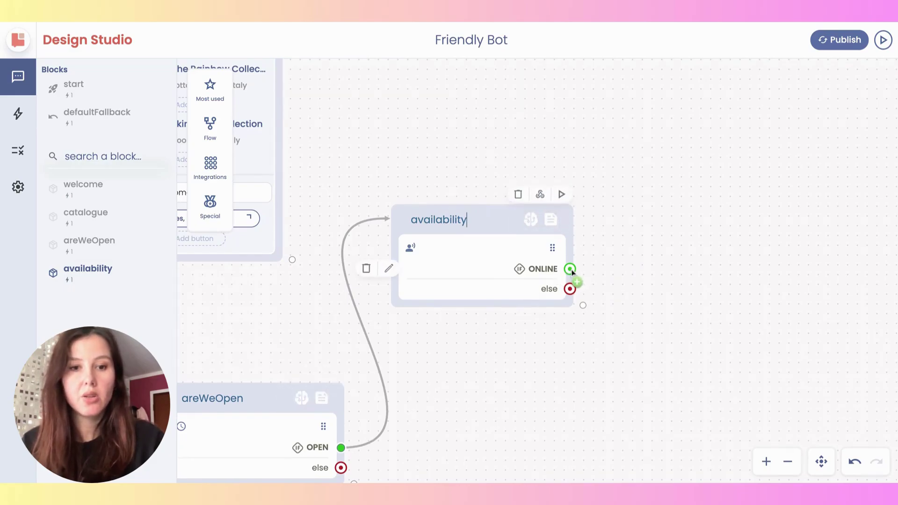
pyautogui.click(576, 281)
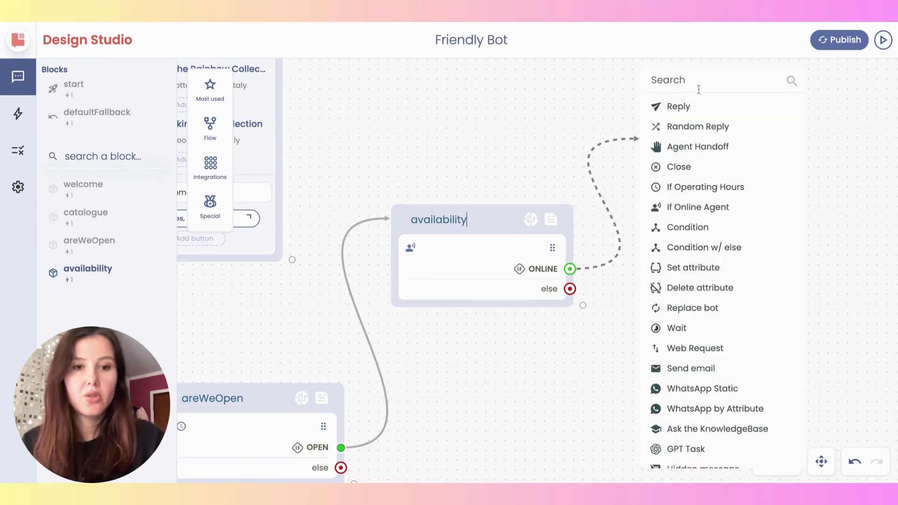
pyautogui.click(705, 145)
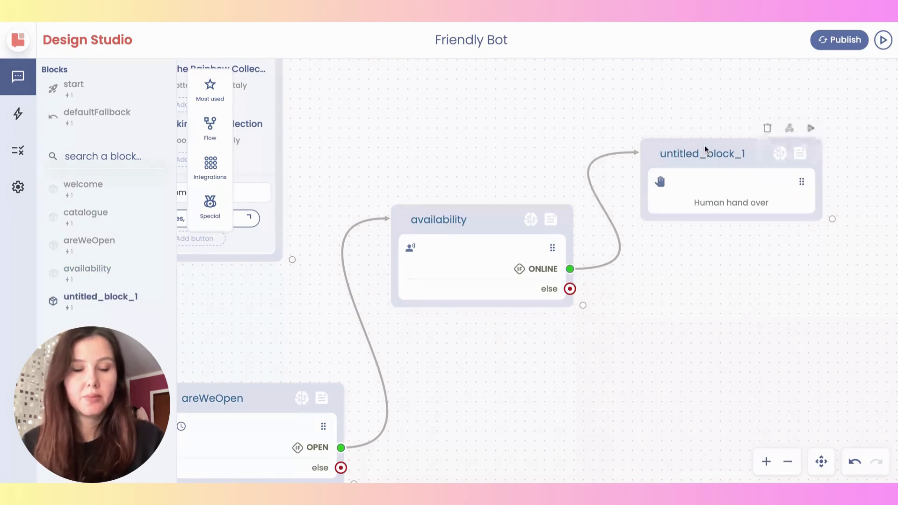
pyautogui.doubleClick(700, 151)
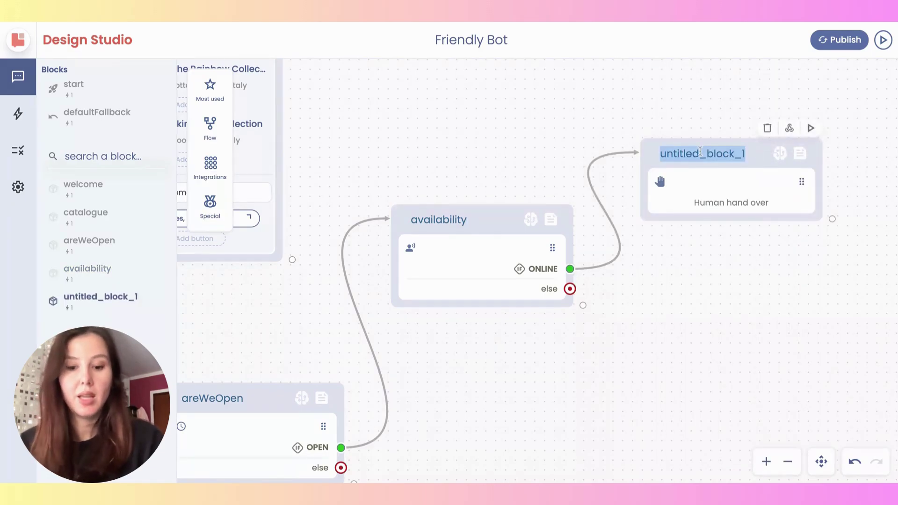
pyautogui.write('handoff')
pyautogui.scroll(-3, 681, 267)
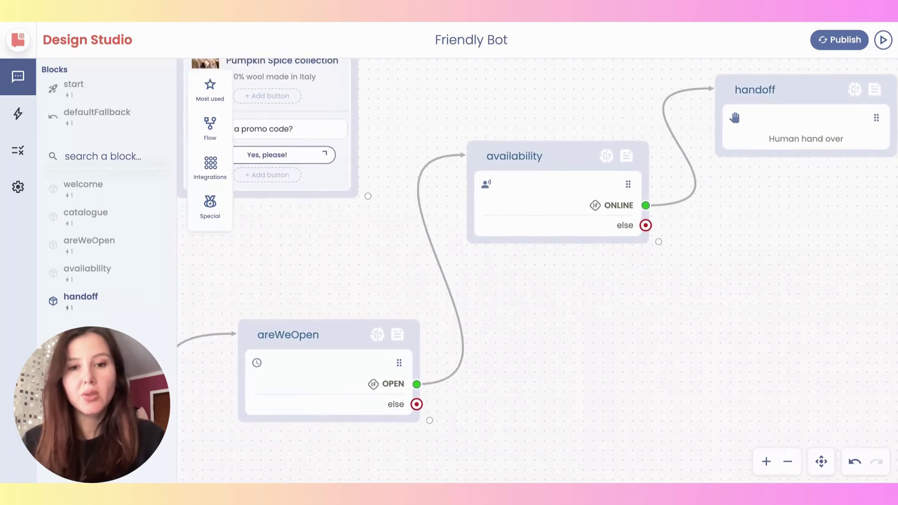
pyautogui.hscroll(-3, 449, 262)
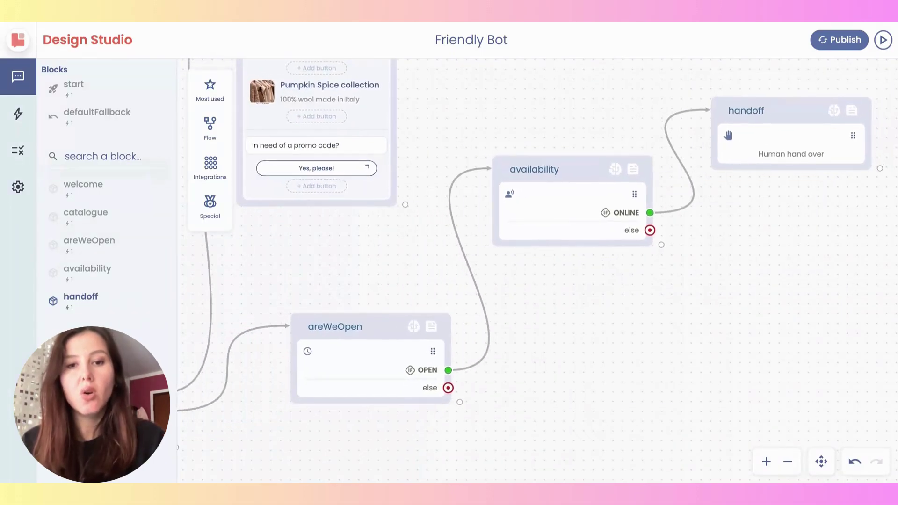
pyautogui.hscroll(-2, 537, 259)
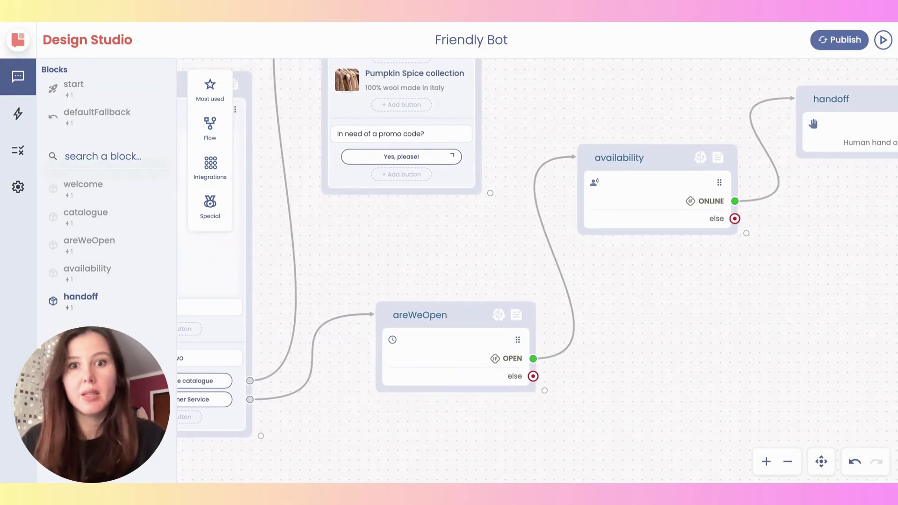
# Step: Scroll the canvas up to view the areWeOpen, availability and handoff flow
pyautogui.scroll(1, 537, 261)
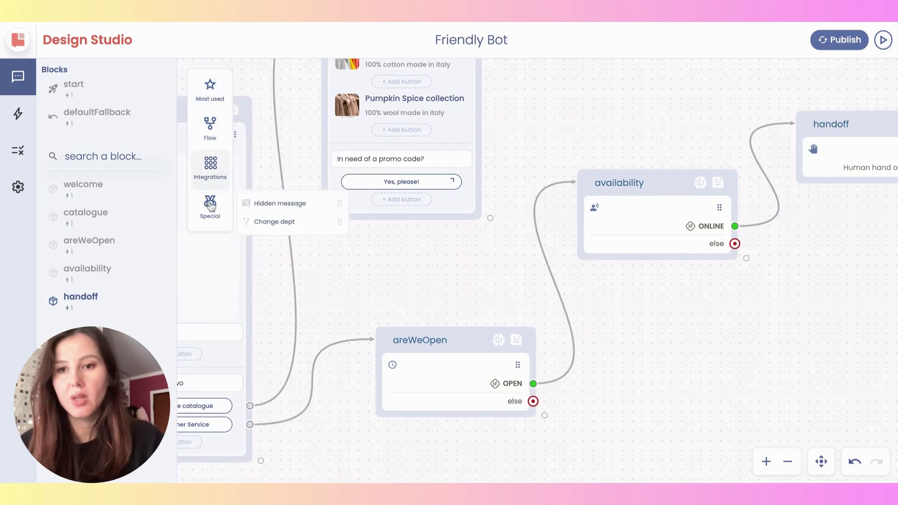
# Step: Give availability a first reply "Just a sec, I'm looking for available operators..." plus 😇
pyautogui.moveTo(223, 154)
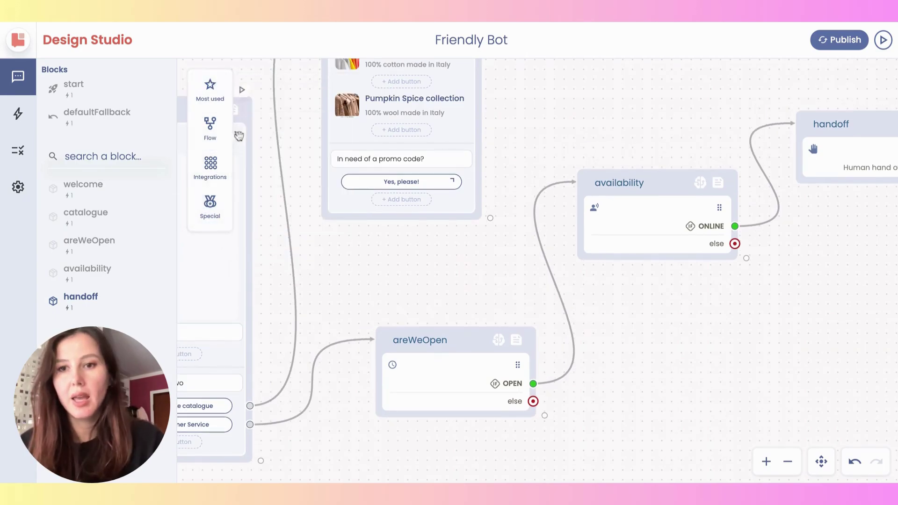
pyautogui.moveTo(224, 103)
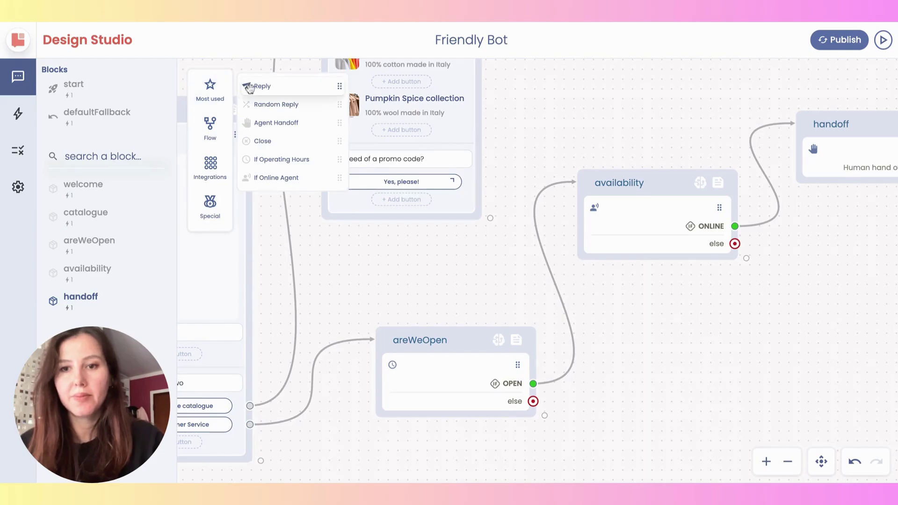
pyautogui.moveTo(249, 88); pyautogui.dragTo(608, 209)
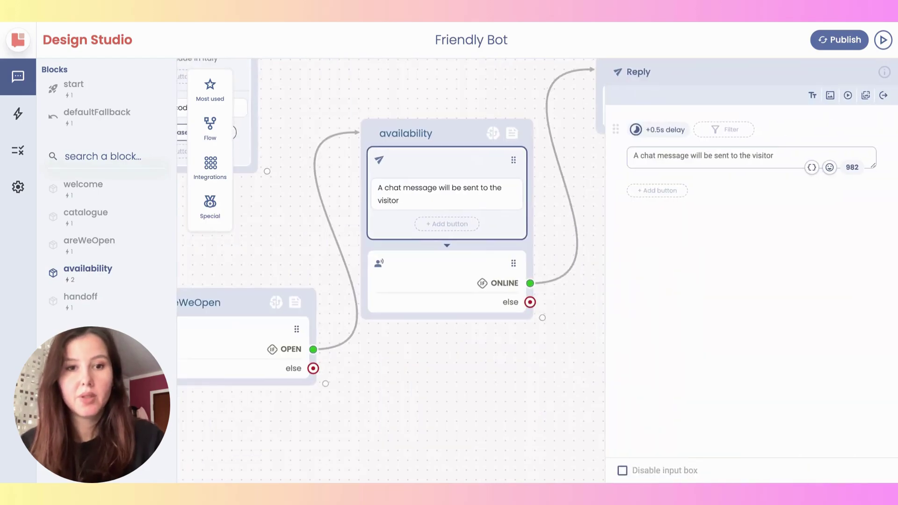
pyautogui.tripleClick(721, 156)
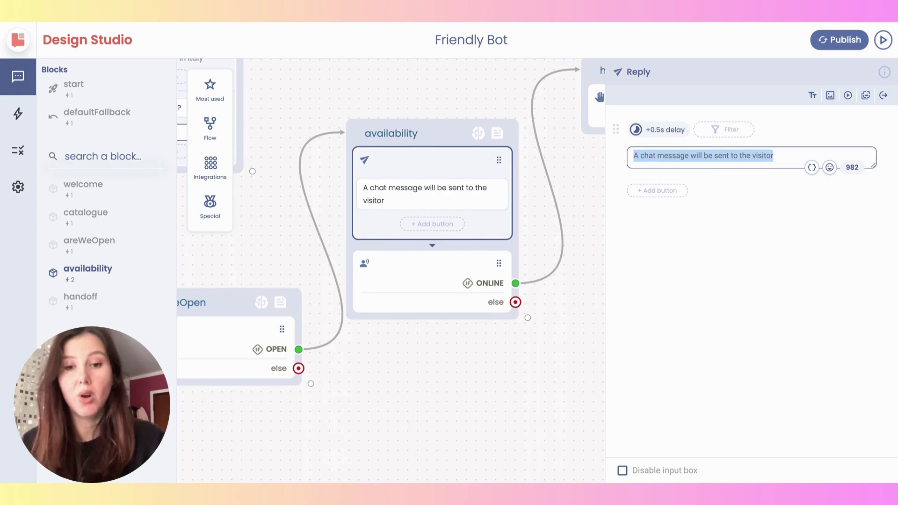
pyautogui.write("Just a sec, I'm looking for available operators...")
pyautogui.click(830, 168)
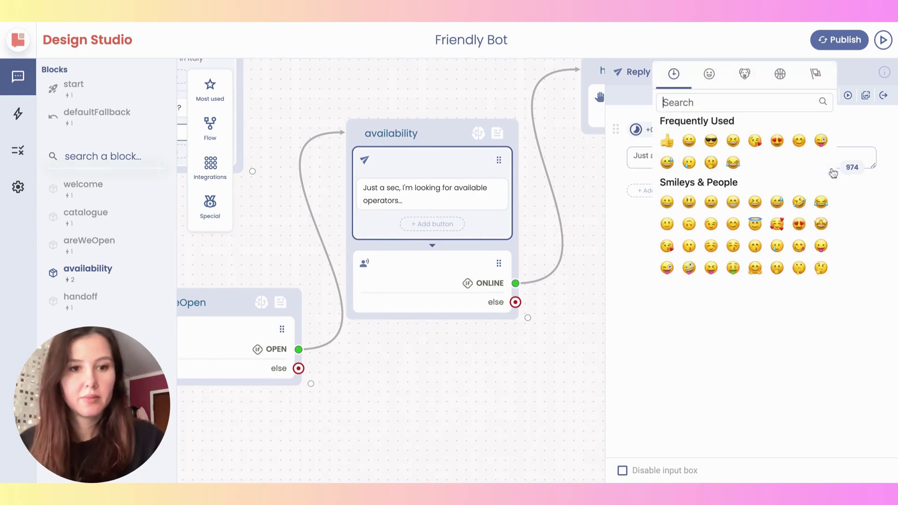
pyautogui.click(762, 227)
pyautogui.click(562, 339)
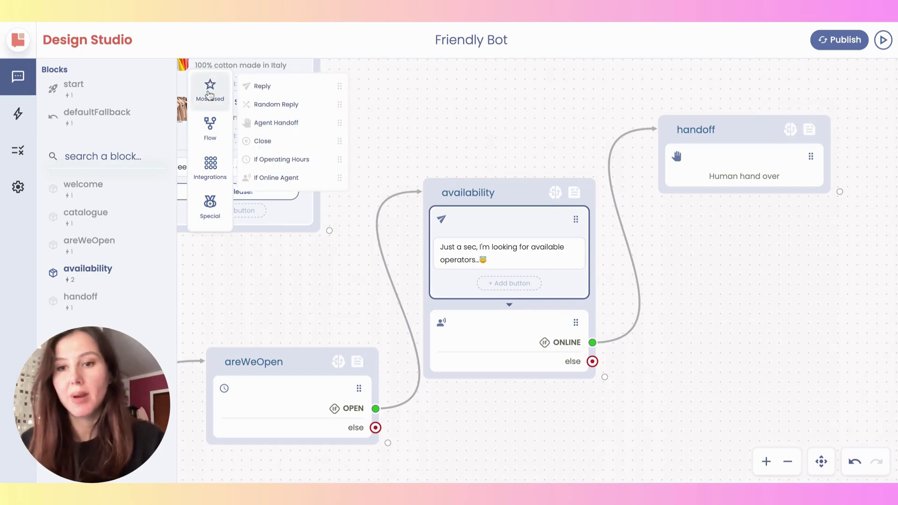
# Step: Put a reply "Yay, I've found the right human colleague for you!" above Human hand over
pyautogui.moveTo(207, 149)
pyautogui.moveTo(208, 100)
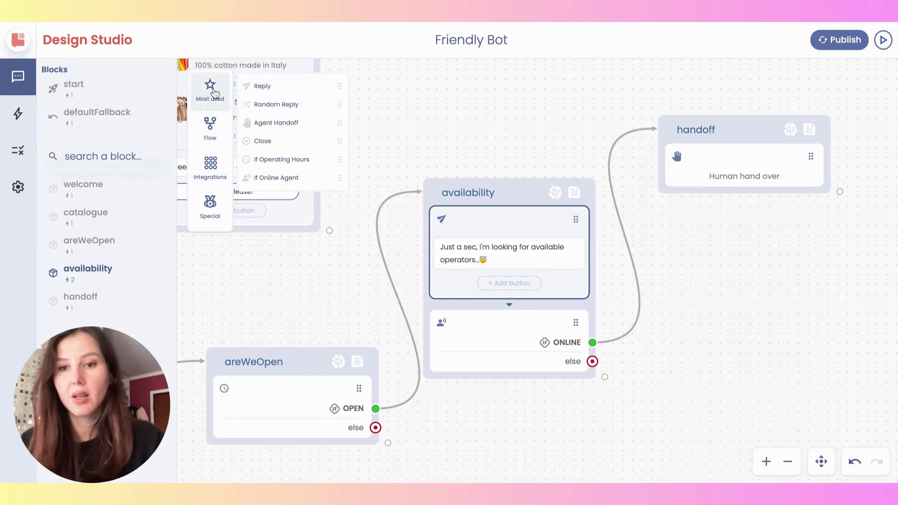
pyautogui.moveTo(261, 85); pyautogui.dragTo(698, 163)
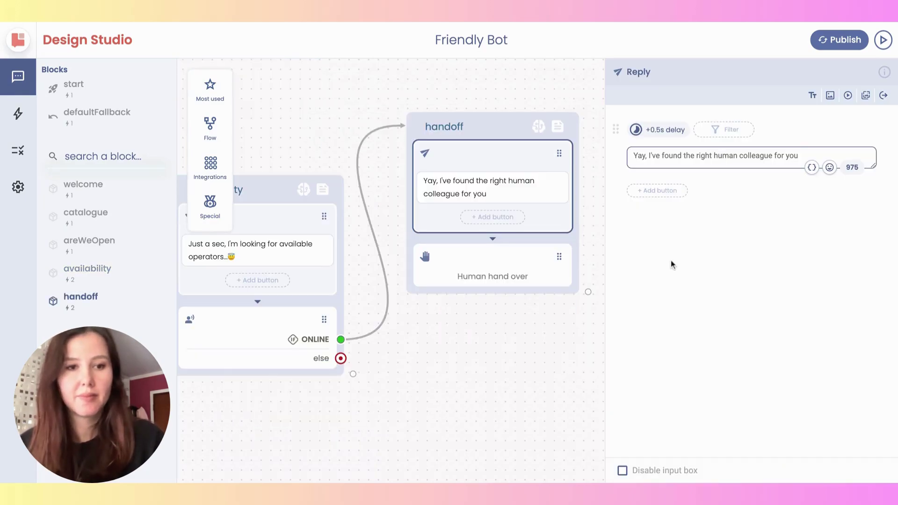
pyautogui.write('!')
pyautogui.click(688, 338)
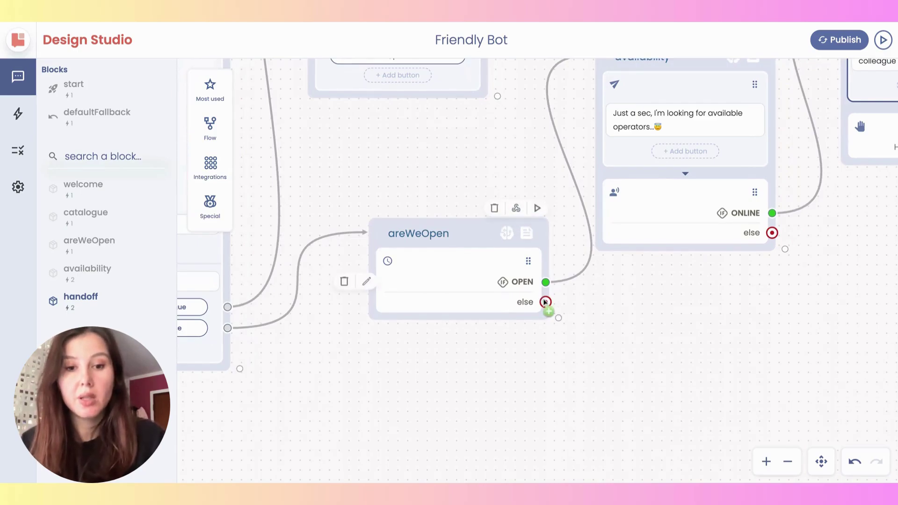
# Step: Create a Reply block on areWeOpen's else branch saying "Really sorry we're closed" and a leave-a-message text
pyautogui.moveTo(545, 302); pyautogui.dragTo(672, 304)
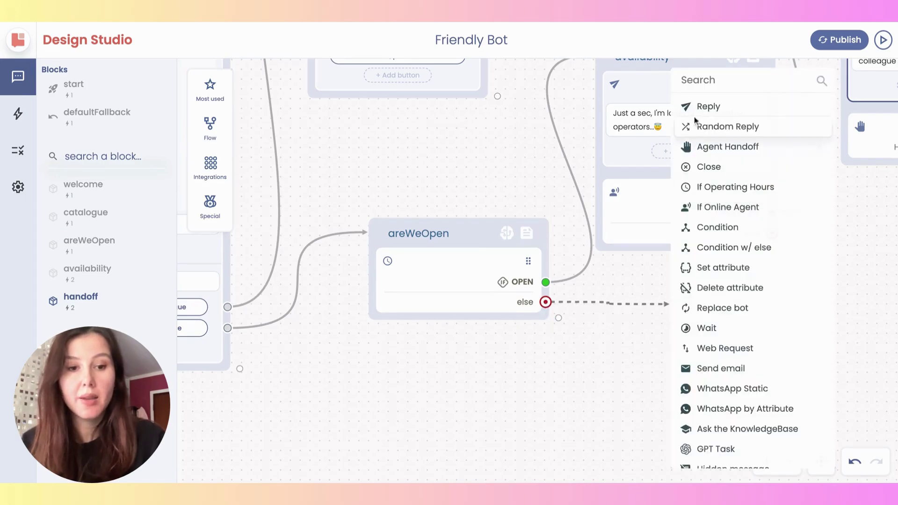
pyautogui.click(701, 104)
pyautogui.click(608, 339)
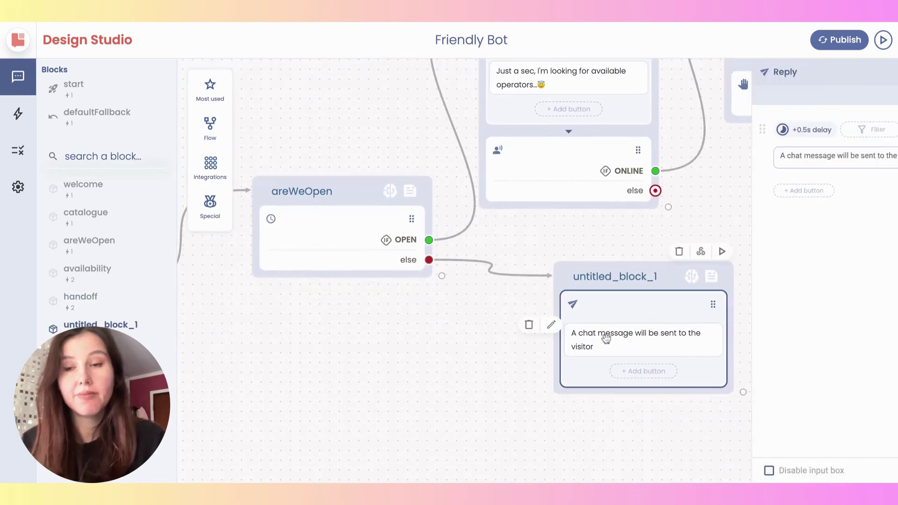
pyautogui.write("Really sorry we're closed")
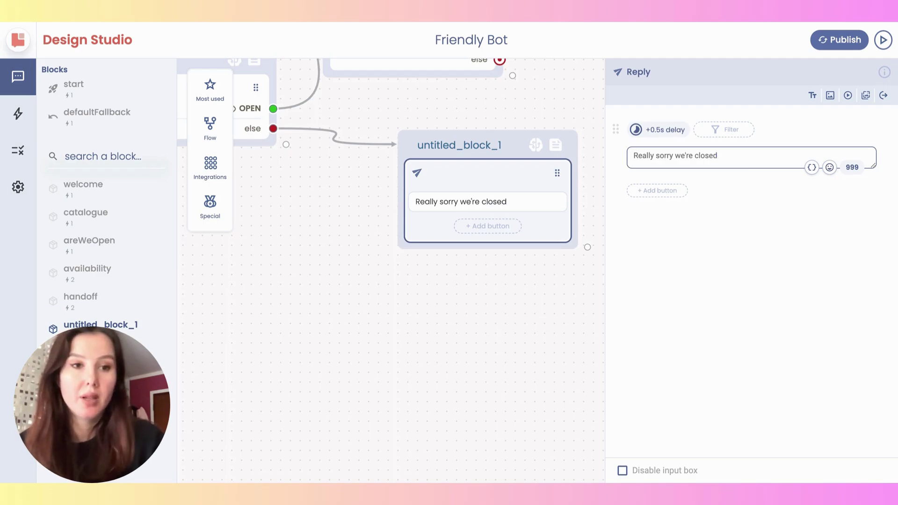
pyautogui.click(813, 95)
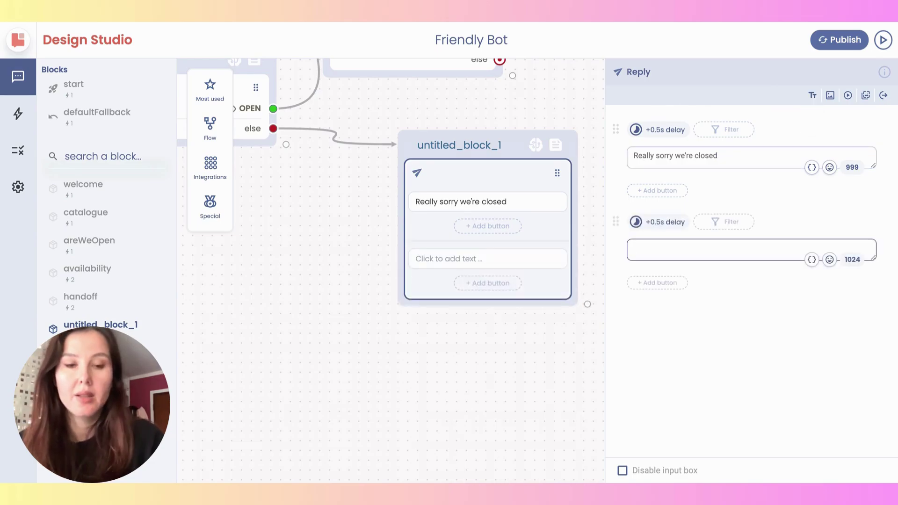
pyautogui.write('Feel free to leave a message')
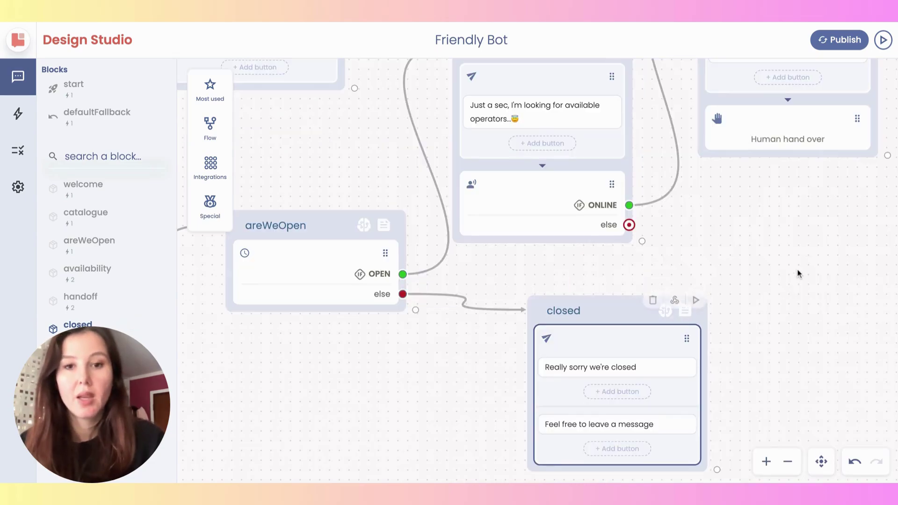
pyautogui.scroll(3, 797, 271)
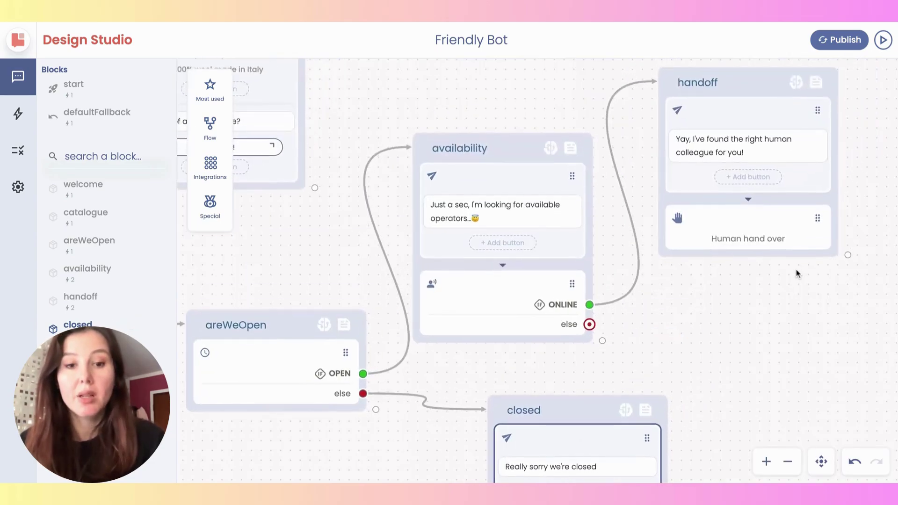
# Step: Attach a new Reply block to availability's else branch
pyautogui.scroll(2, 795, 270)
pyautogui.scroll(-3, 743, 271)
pyautogui.hscroll(2, 743, 272)
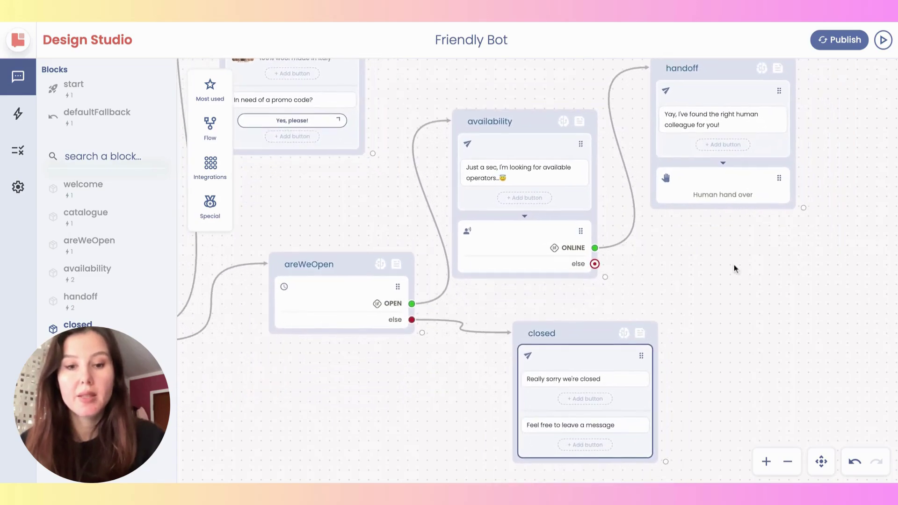
pyautogui.hscroll(3, 609, 334)
pyautogui.scroll(-1, 609, 334)
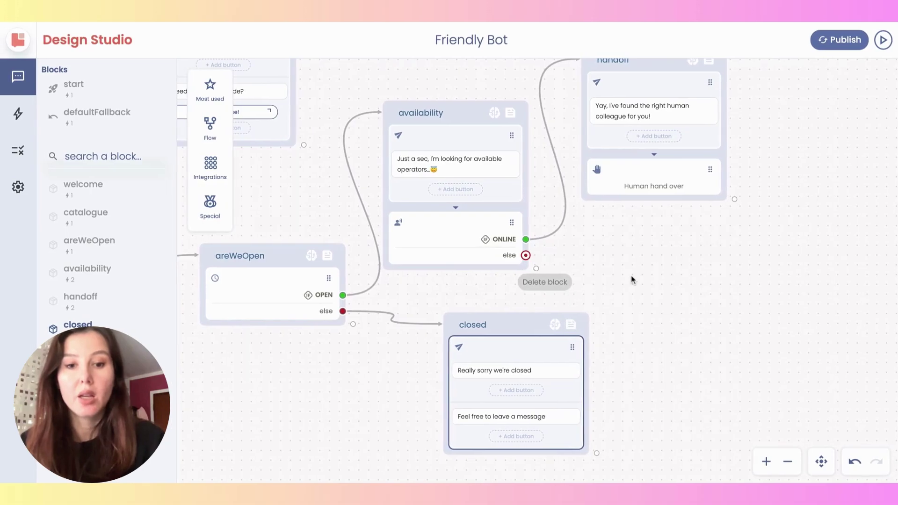
pyautogui.hscroll(2, 635, 276)
pyautogui.scroll(1, 636, 276)
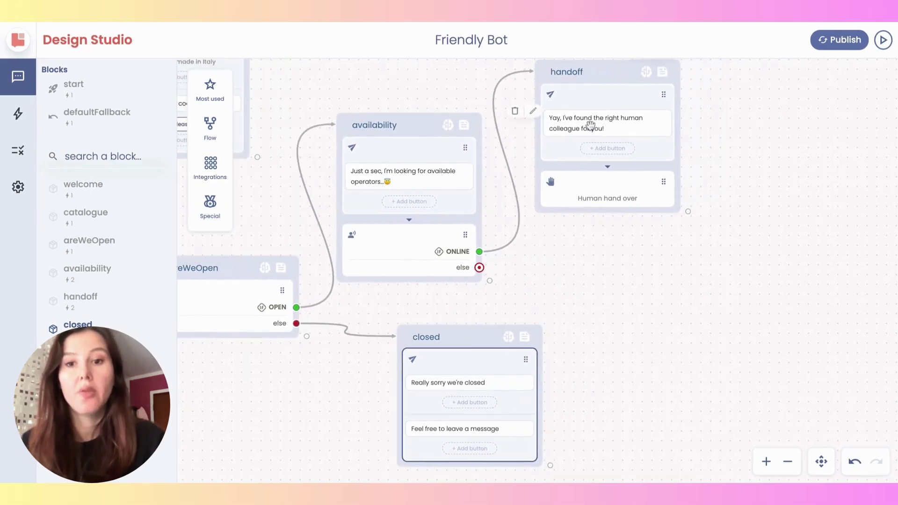
pyautogui.moveTo(392, 143)
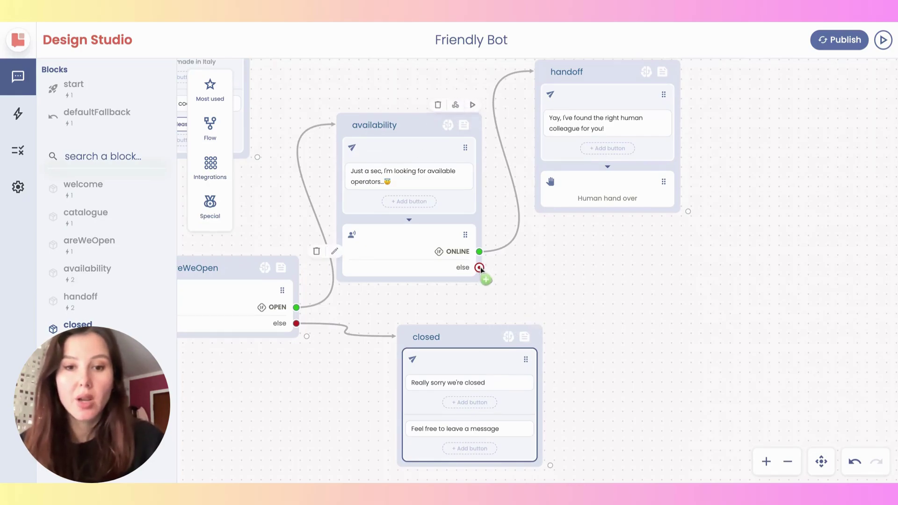
pyautogui.moveTo(480, 268); pyautogui.dragTo(637, 265)
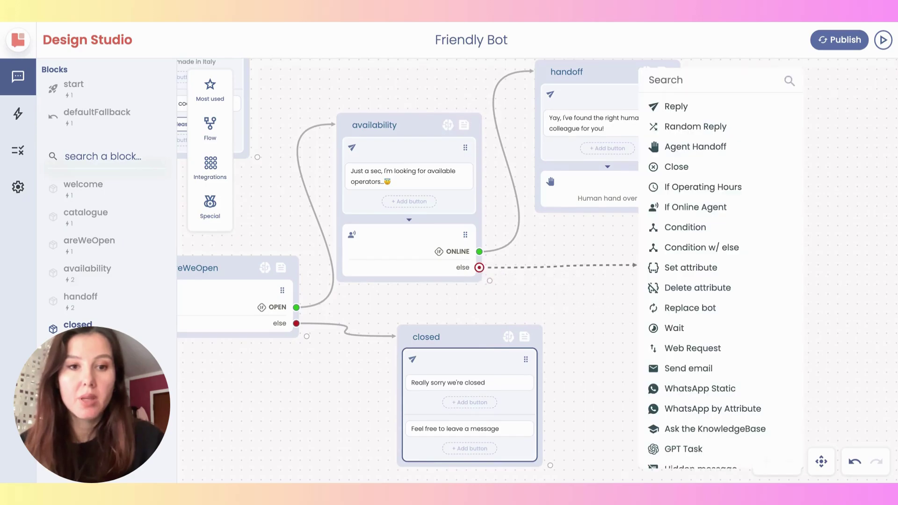
pyautogui.click(680, 110)
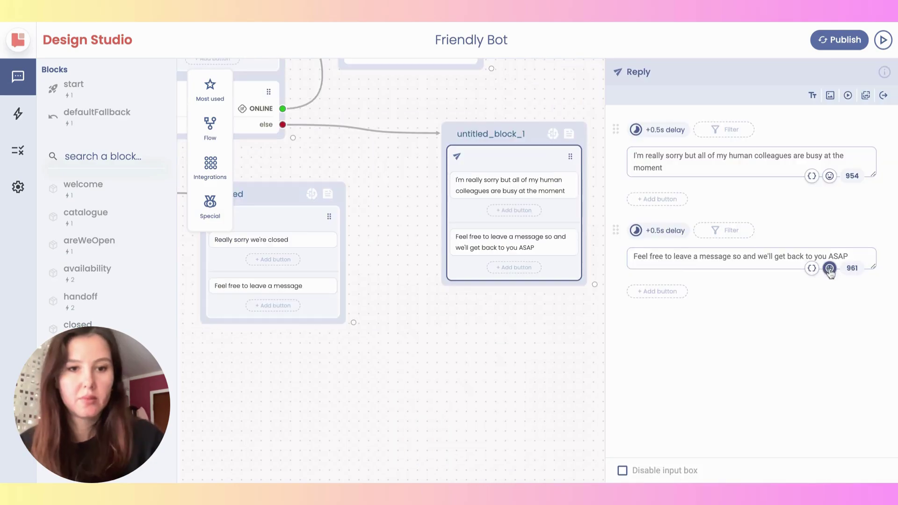
# Step: Add the 😎 emoji to the offline block's second message
pyautogui.click(823, 267)
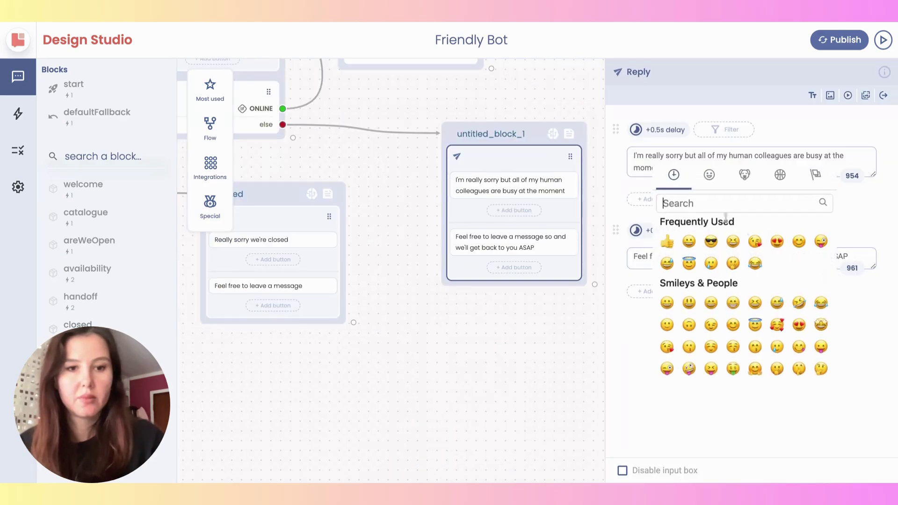
pyautogui.click(711, 242)
pyautogui.click(535, 346)
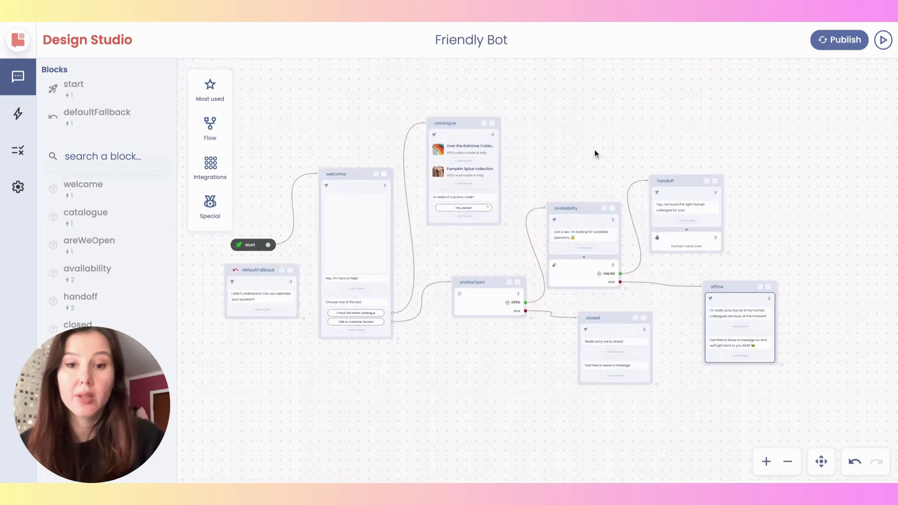
pyautogui.scroll(5, 609, 153)
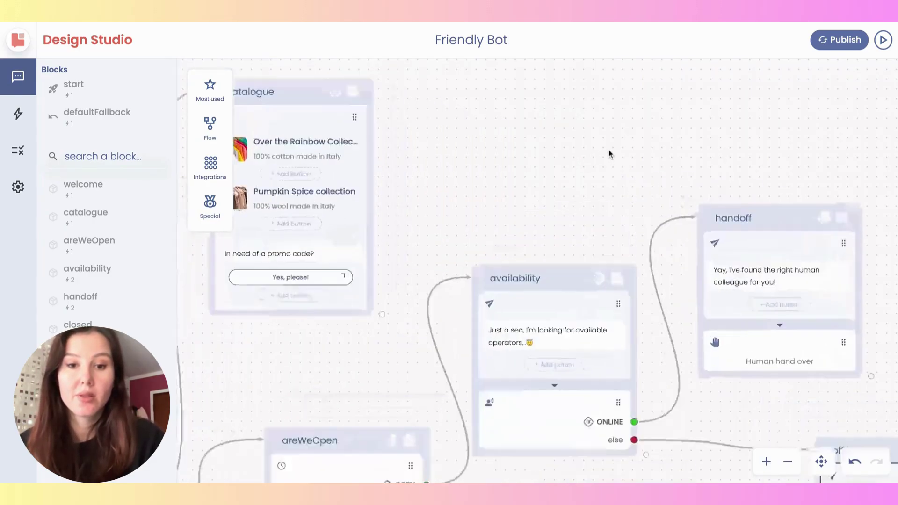
pyautogui.scroll(-5, 608, 149)
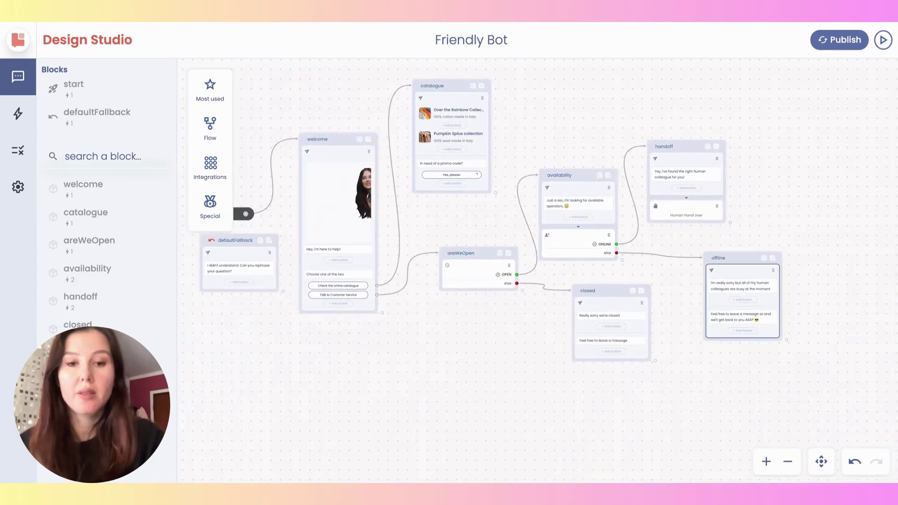
pyautogui.scroll(3, 598, 144)
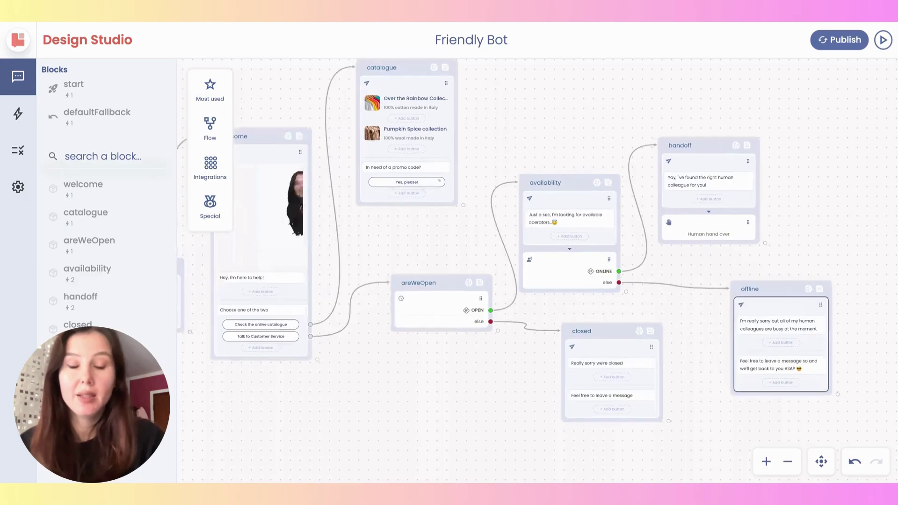
pyautogui.scroll(2, 617, 278)
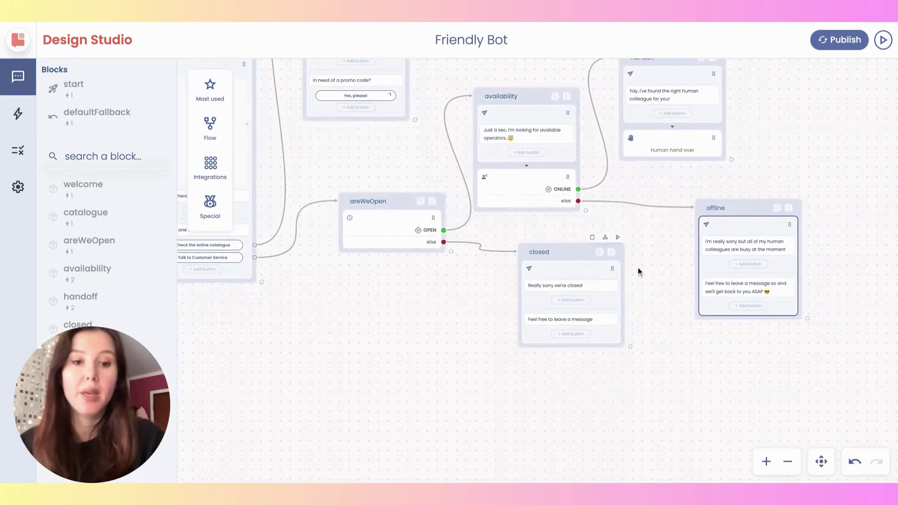
pyautogui.hscroll(4, 638, 271)
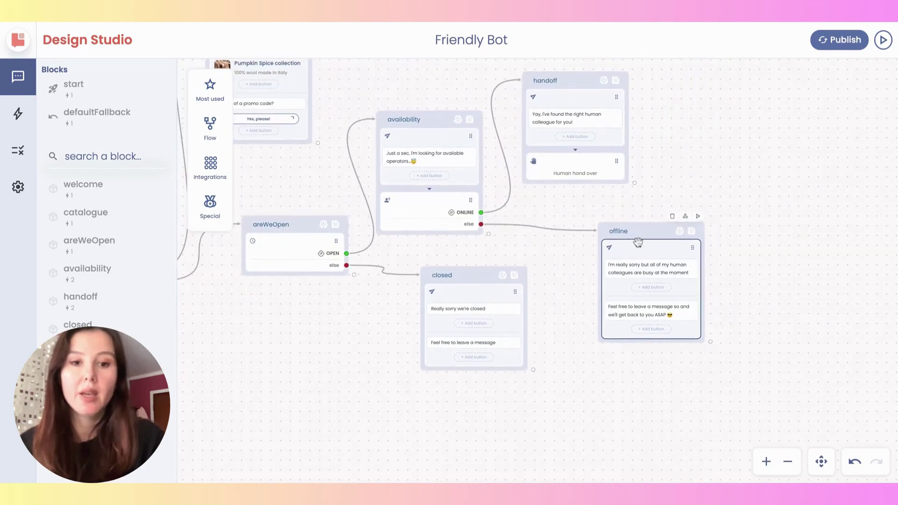
pyautogui.scroll(-2, 590, 304)
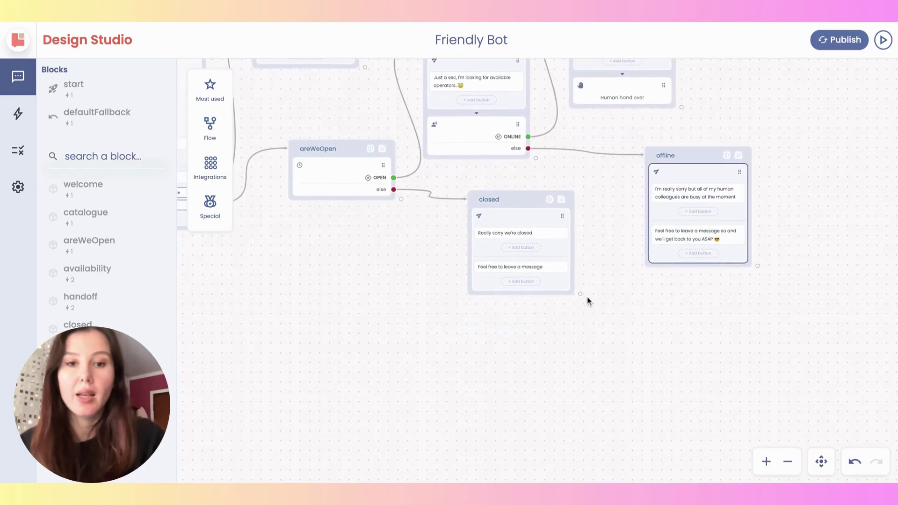
pyautogui.scroll(2, 589, 298)
pyautogui.scroll(1, 588, 298)
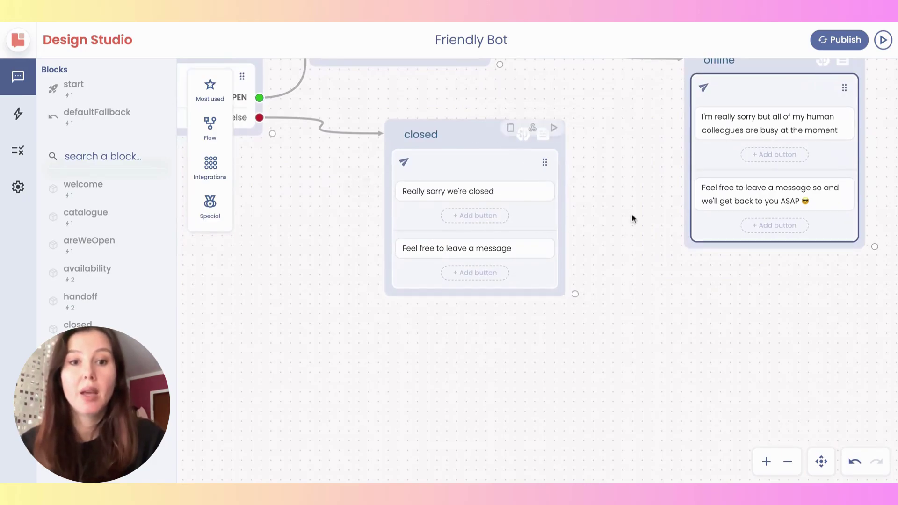
pyautogui.hscroll(3, 633, 217)
pyautogui.scroll(2, 634, 217)
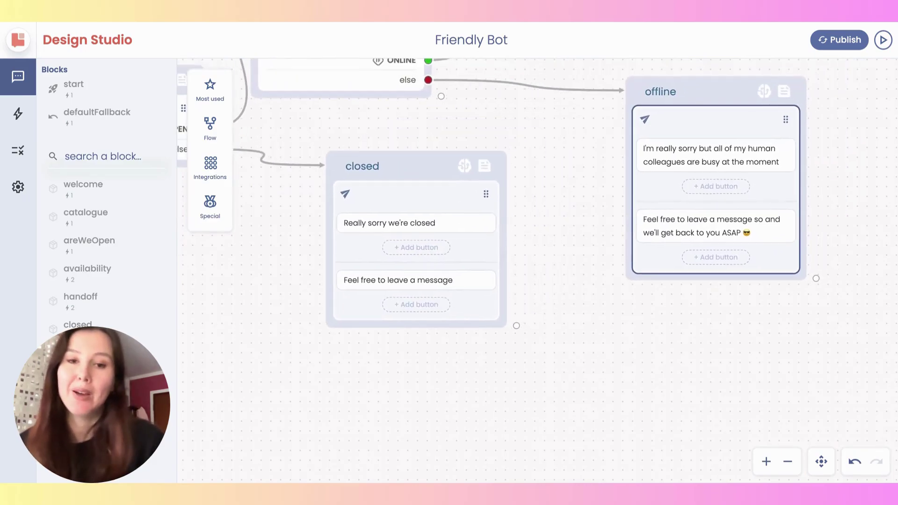